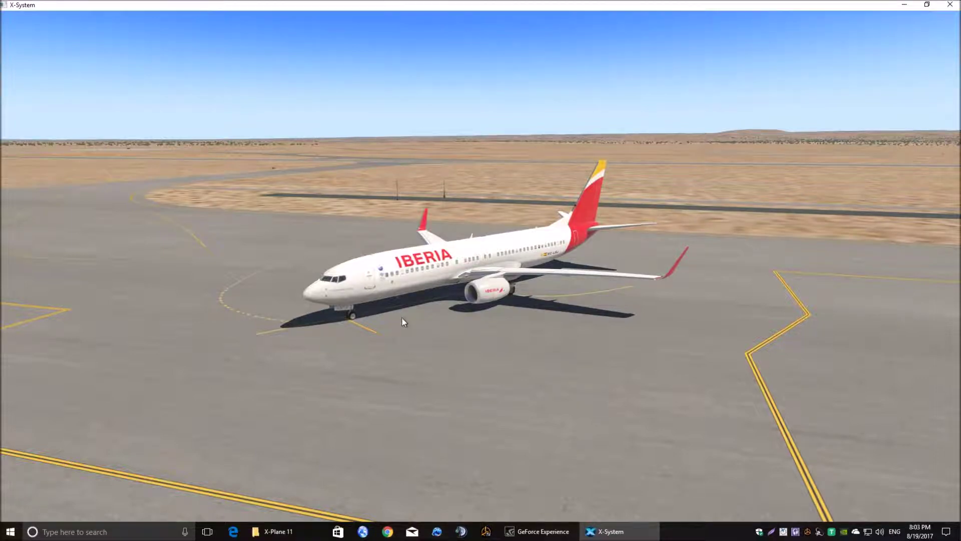
Switch from the external view of the parked Iberia 737 to the 3D cockpit view.
scroll(389, 296, "up", 3)
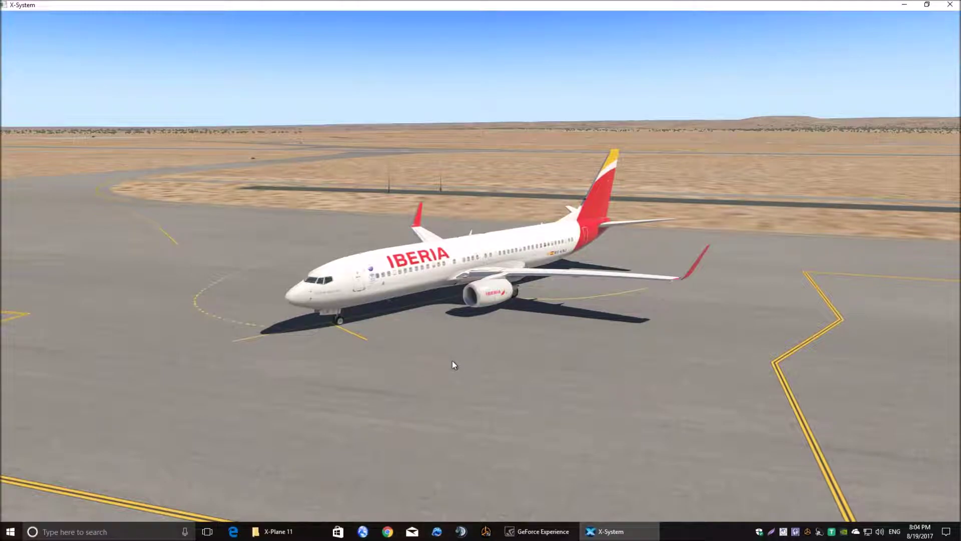
key("shift+9")
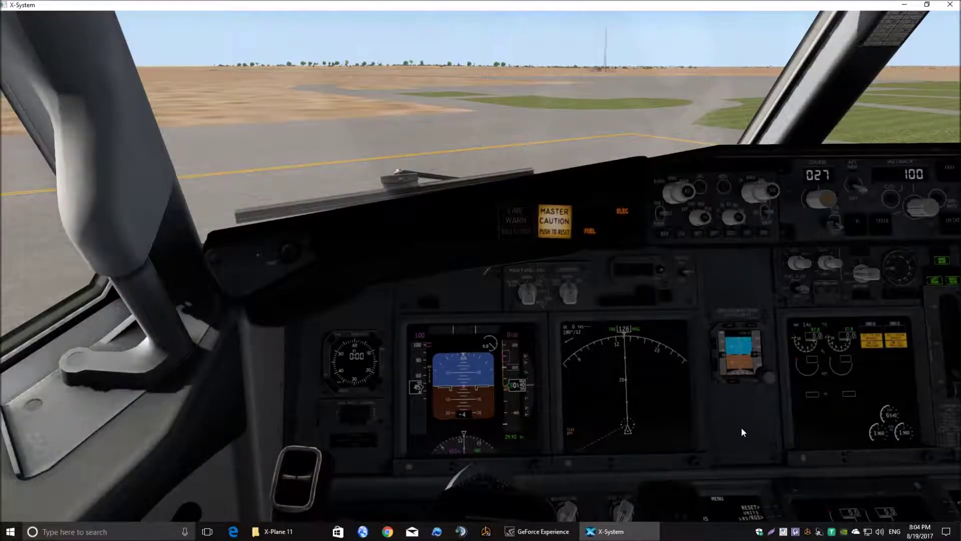
Look down at the pedestal CDU showing the Zibo V3.06F menu, then bring up the X-Plane 11 folder.
key("KP_2")
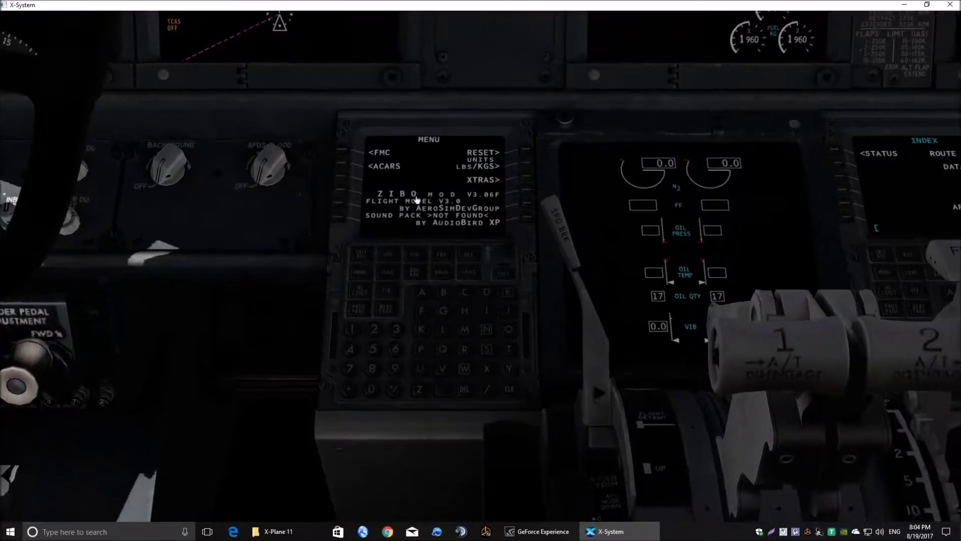
scroll(416, 198, "down", 3)
scroll(491, 211, "up", 2)
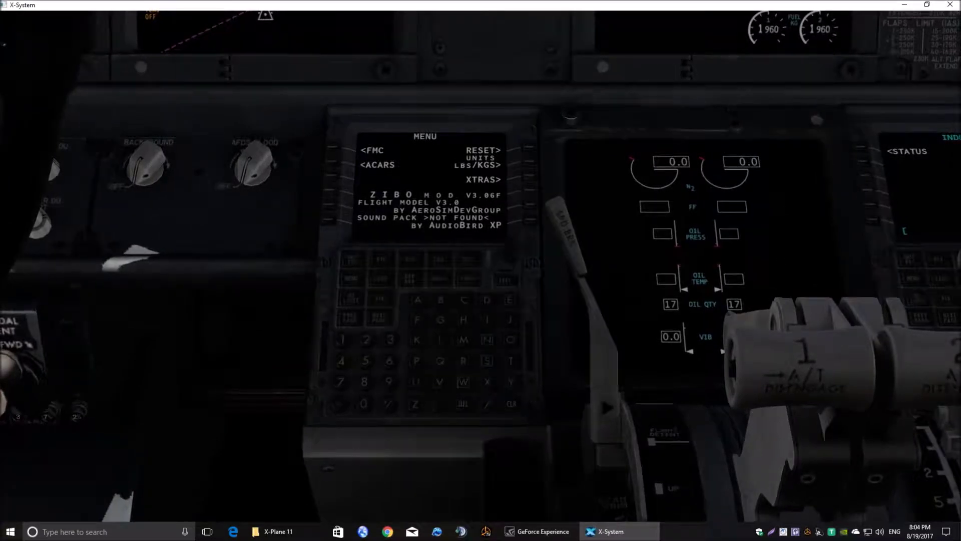
key("alt+Tab")
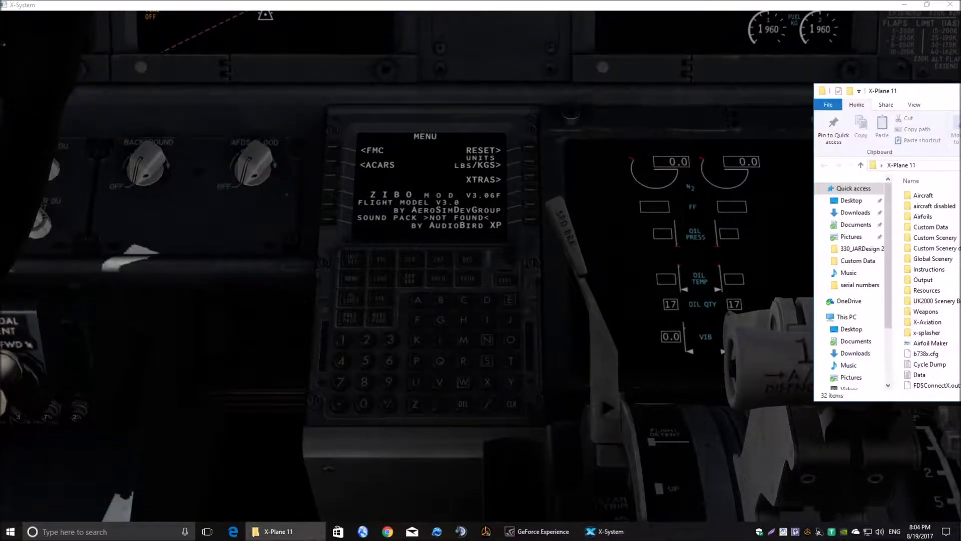
Centre the X-Plane 11 folder window and open Output\FMS plans.
left_click_drag(951, 113, 446, 131)
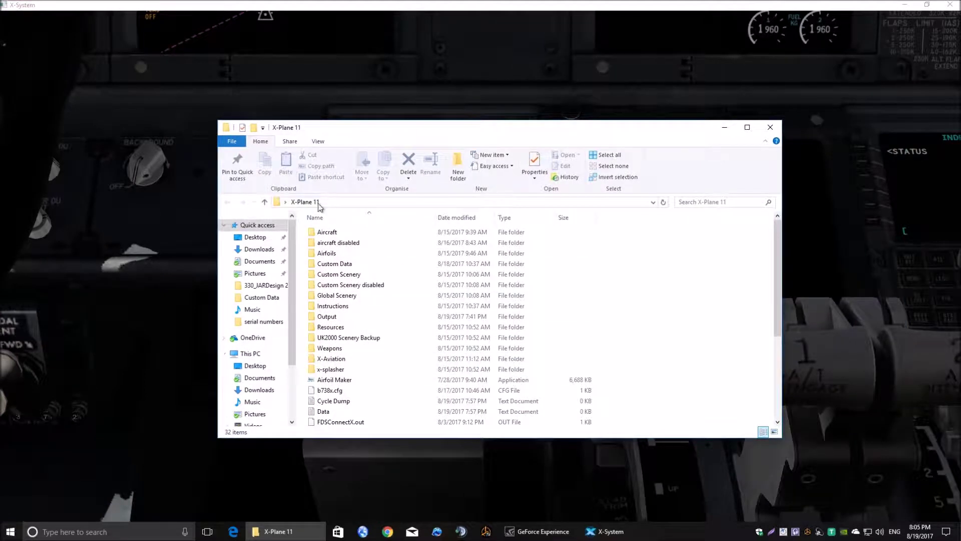
double_click(325, 319)
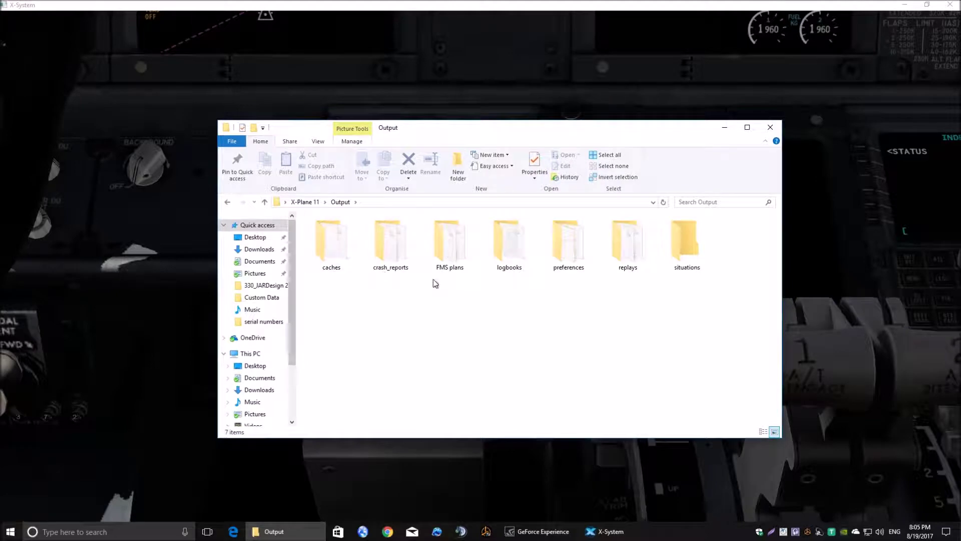
double_click(451, 249)
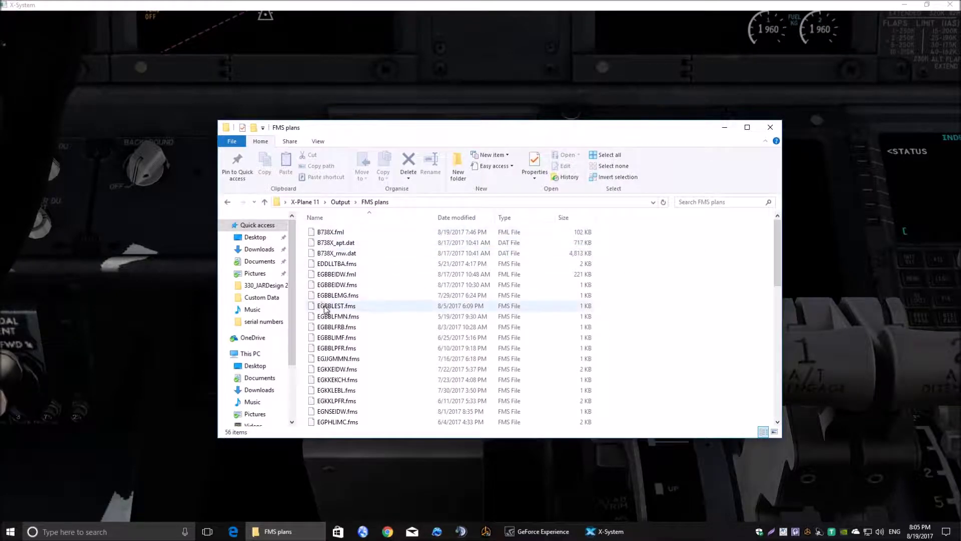
Find YPLMYPPH.fms in the FMS plans list, then return to the simulator.
scroll(323, 306, "down", 4)
scroll(323, 307, "down", 9)
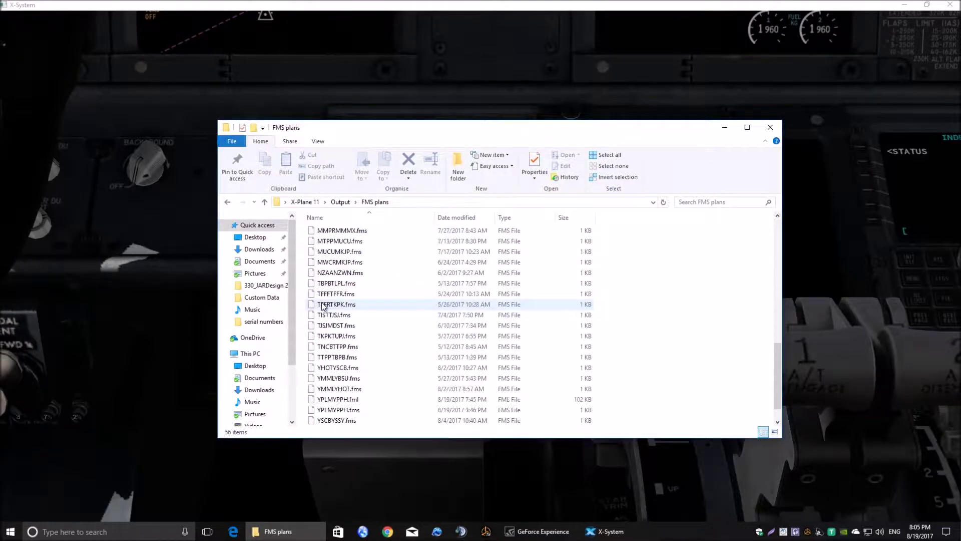
scroll(323, 306, "up", 6)
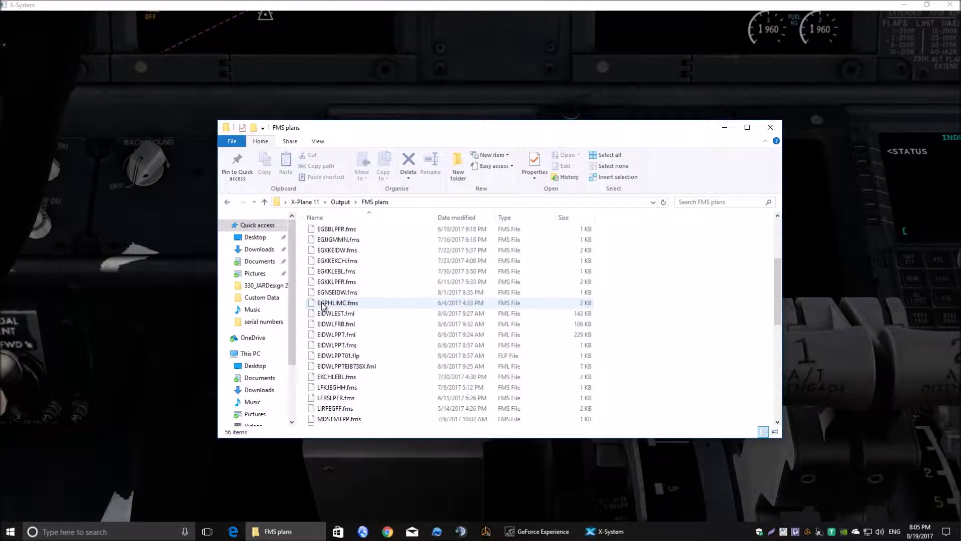
scroll(321, 304, "up", 2)
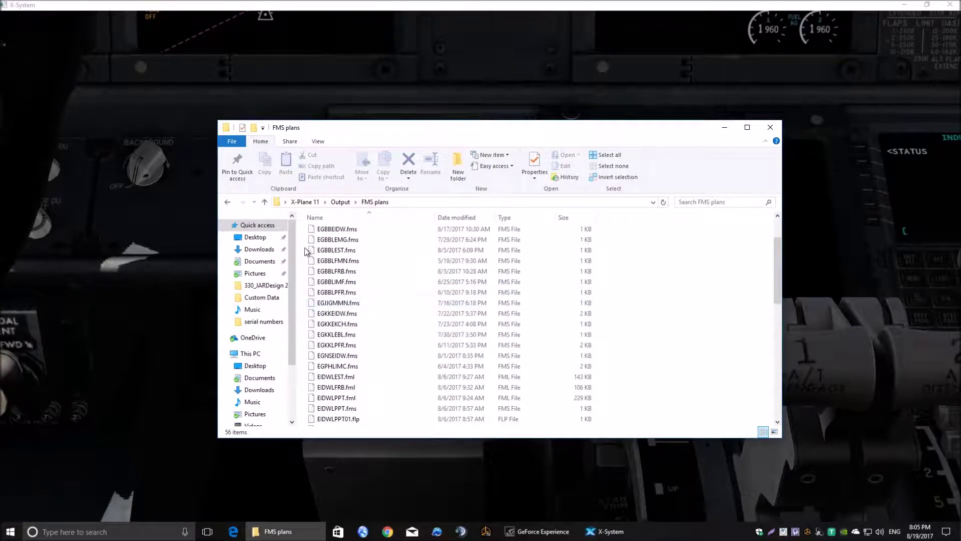
scroll(303, 248, "down", 10)
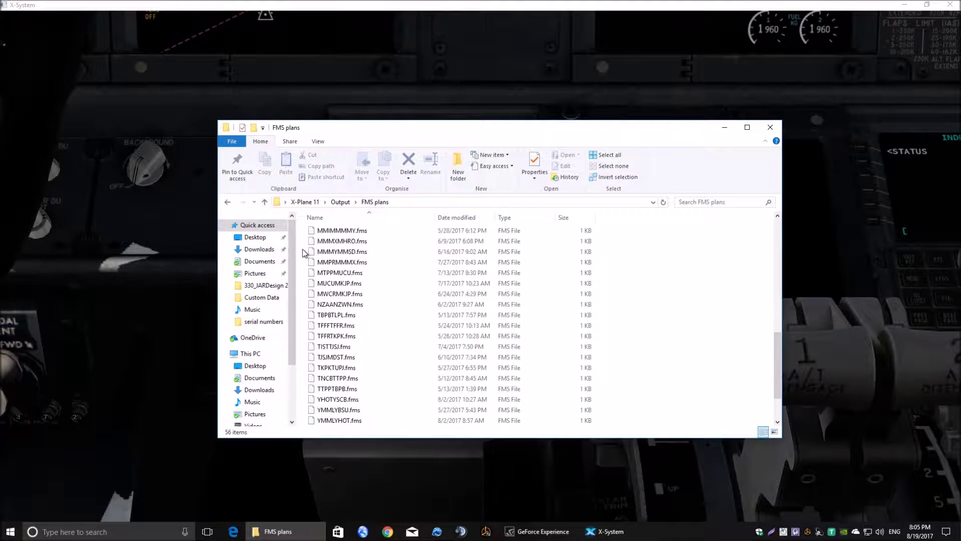
scroll(346, 230, "up", 10)
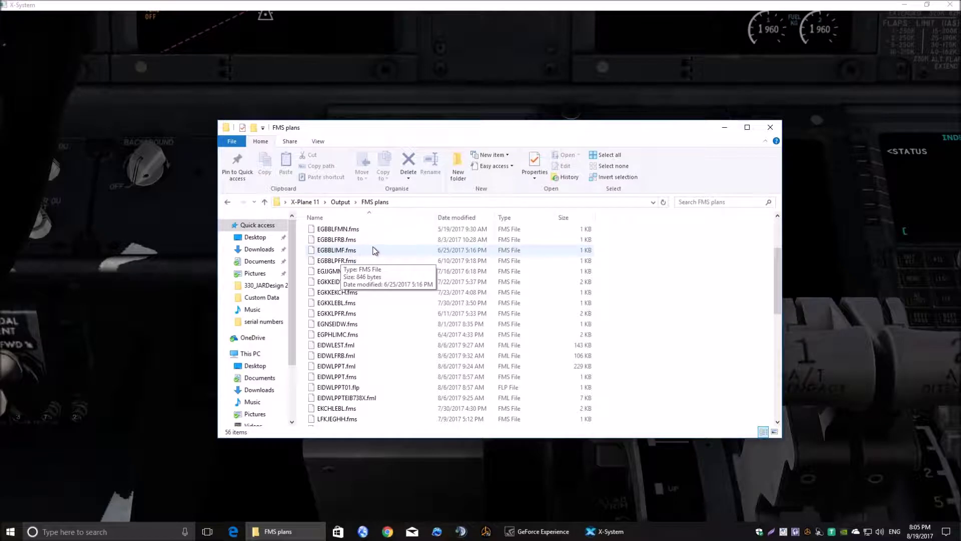
scroll(369, 300, "down", 4)
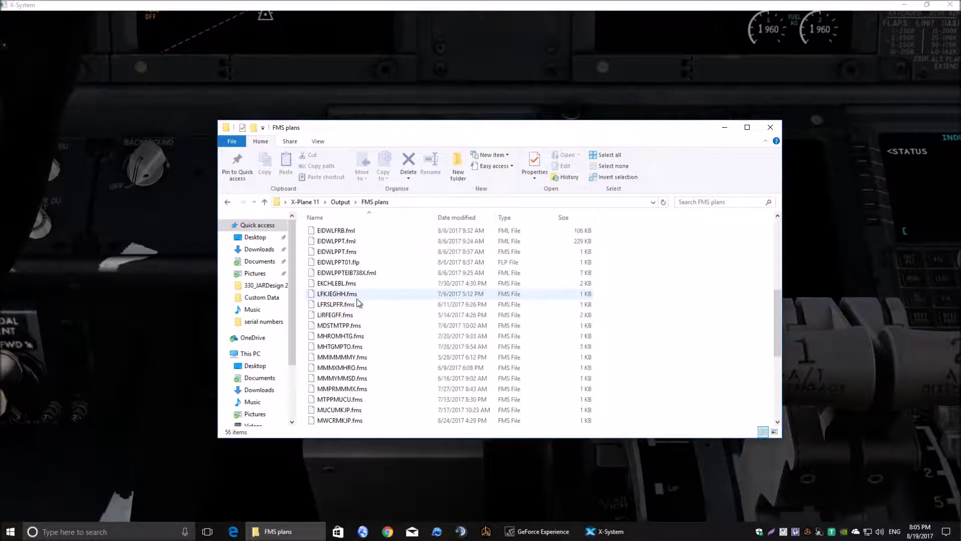
scroll(345, 324, "down", 4)
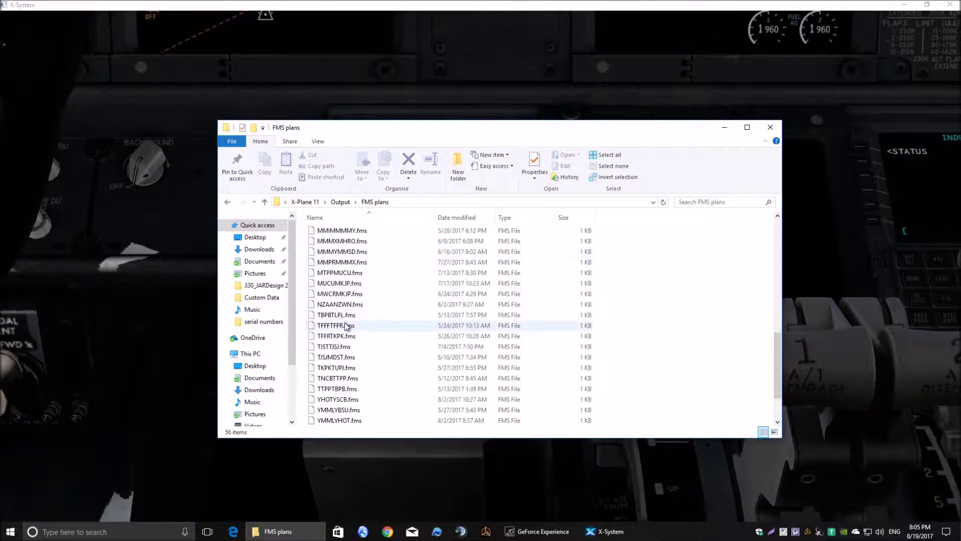
scroll(345, 326, "down", 2)
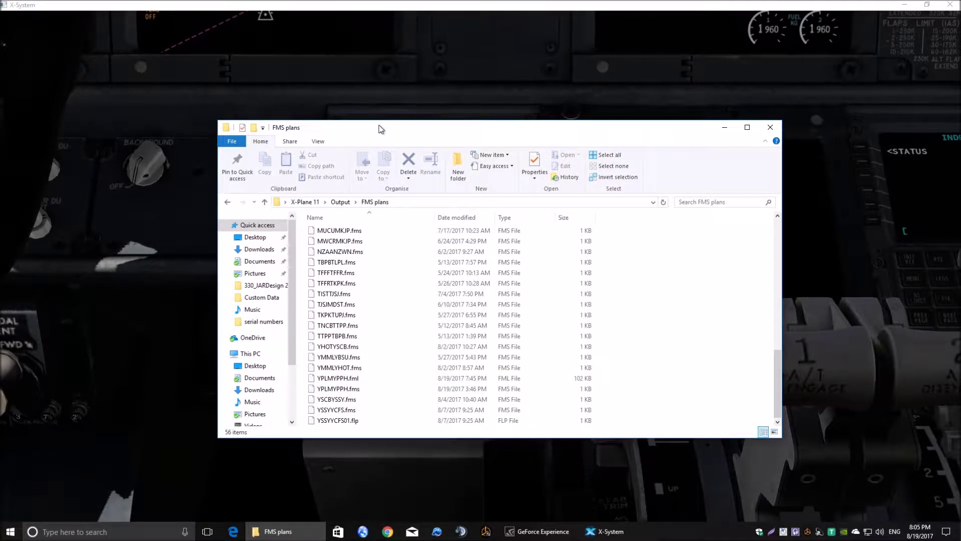
key("alt+Tab")
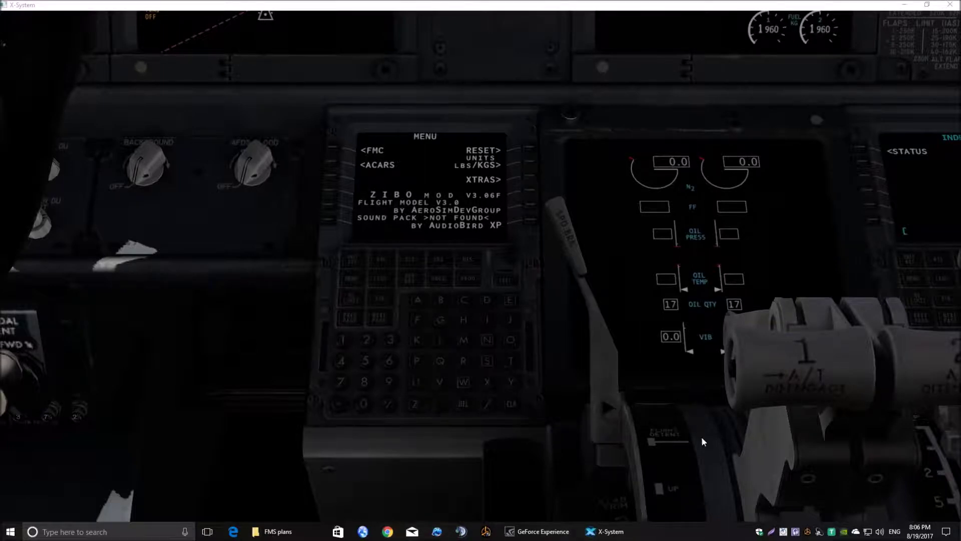
Pan the cockpit view right until the first officer's CDU INDEX page is centred.
key(".")
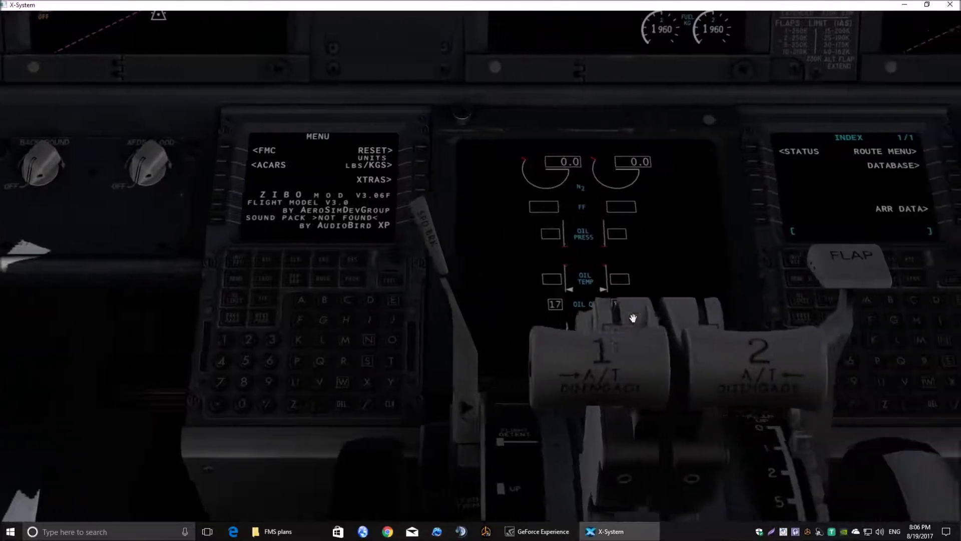
key(".")
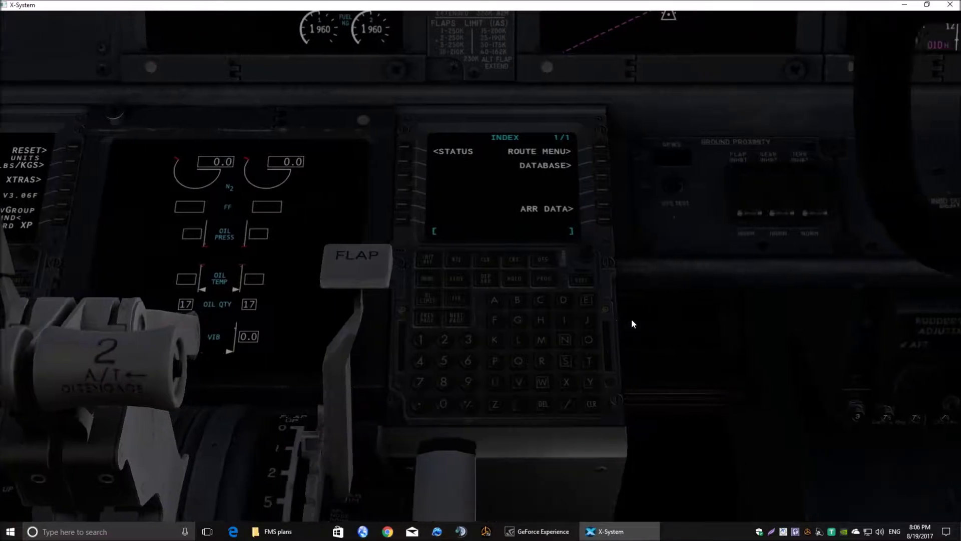
key(".")
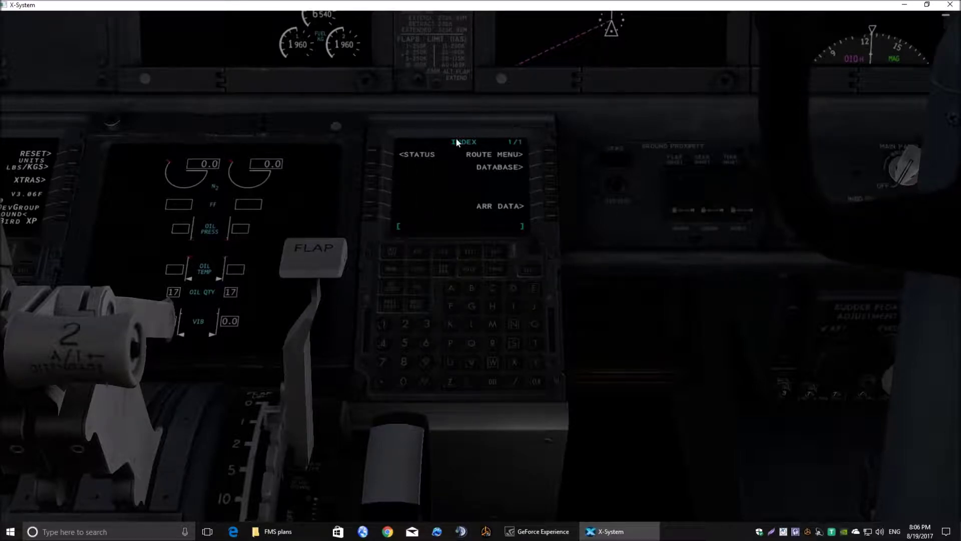
Load the YPLMYPPH file from CO ROUTE LIST page 8/8 as the active YPLM–YPPH plan.
left_click(550, 154)
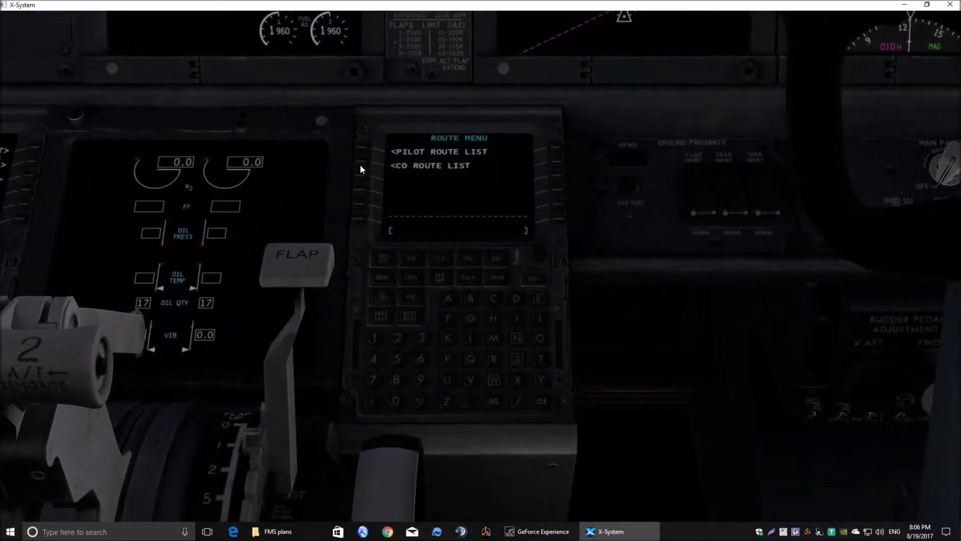
left_click(360, 165)
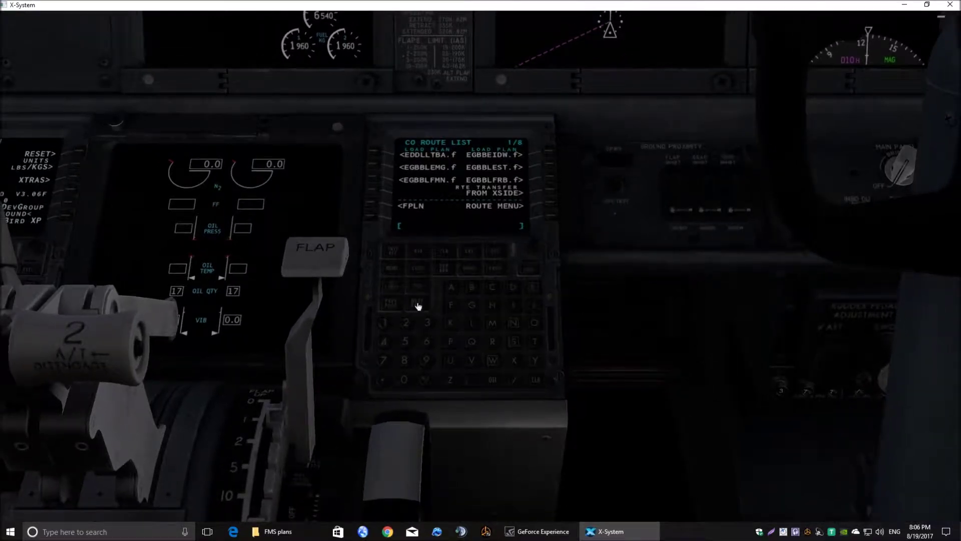
left_click(418, 306)
left_click(418, 304)
left_click(418, 304)
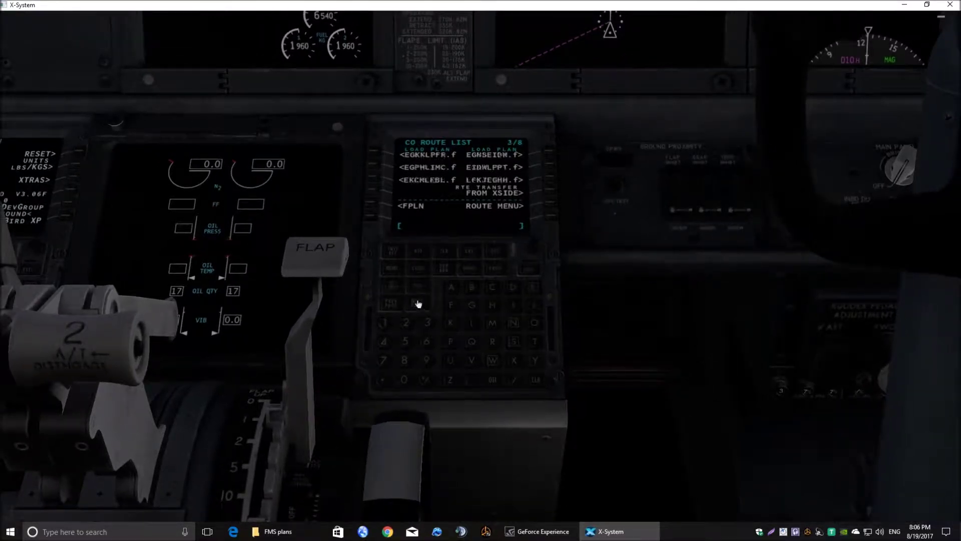
left_click(418, 304)
left_click(418, 303)
left_click(418, 304)
left_click(418, 303)
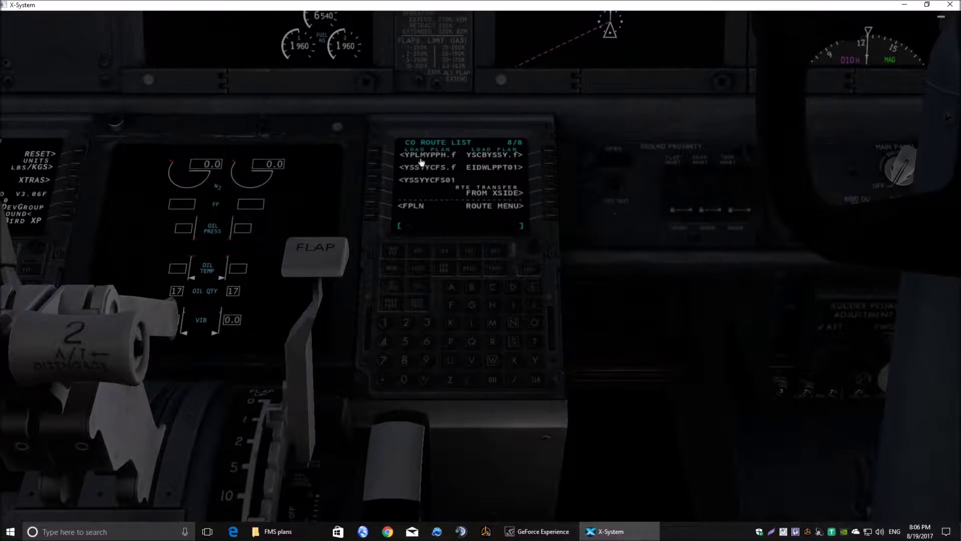
left_click(376, 150)
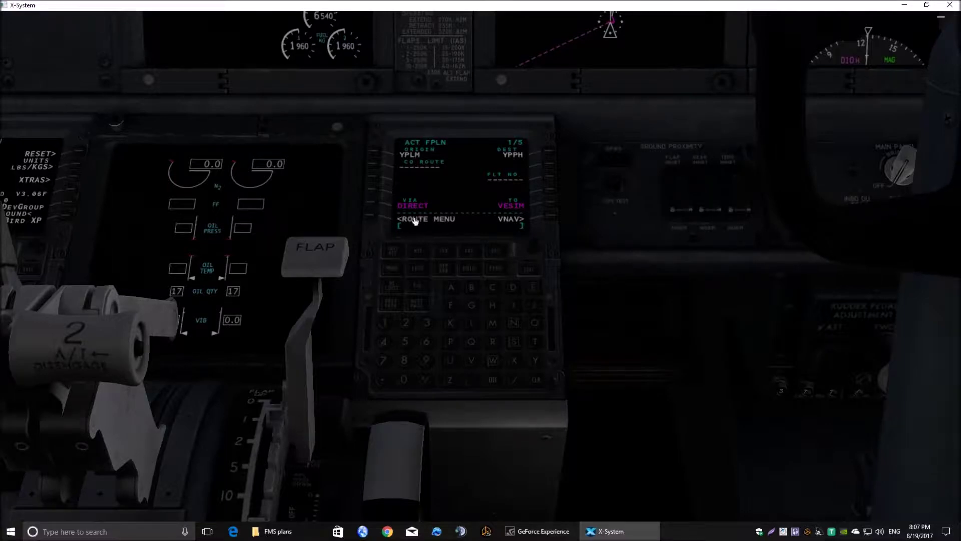
Store the active route in the pilot route list as YPLMYPPH, confirmed by ROUTE SAVED.
left_click(370, 216)
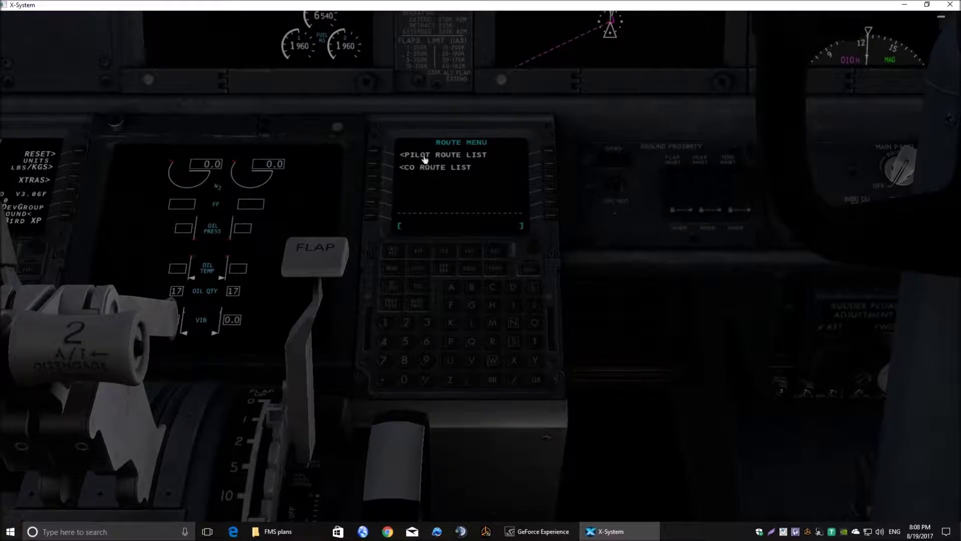
left_click(373, 154)
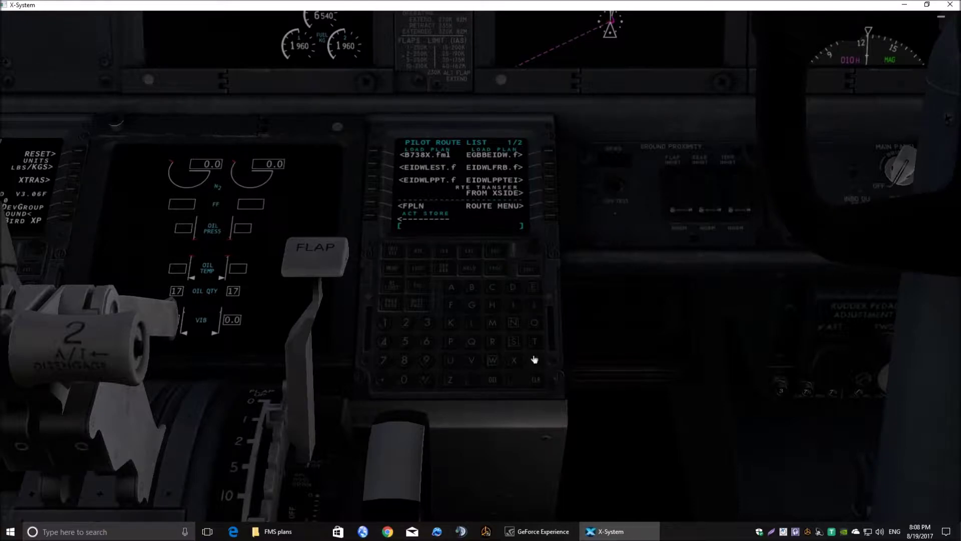
left_click(472, 323)
left_click(447, 342)
left_click(369, 217)
Pan to the captain's side and bring up the RTE page on the left CDU.
key("comma")
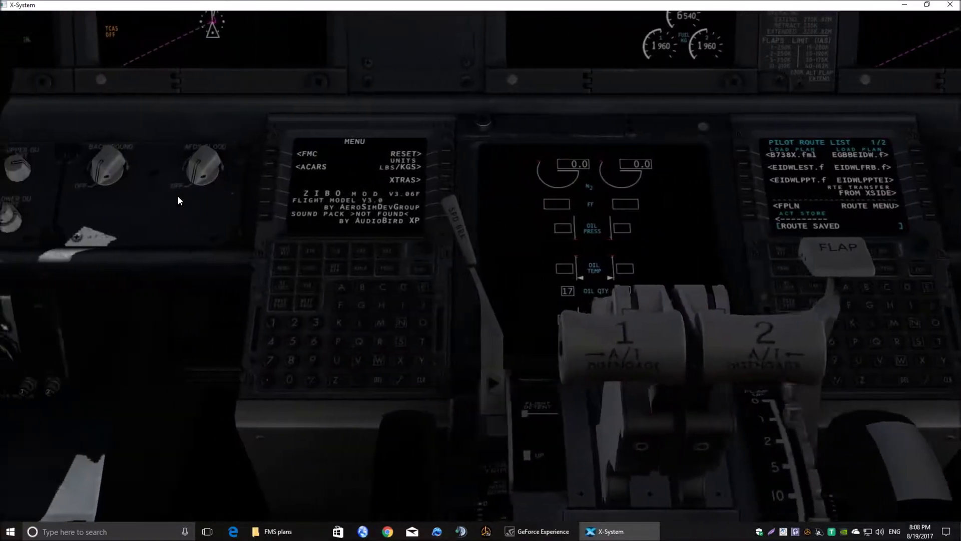
key("comma")
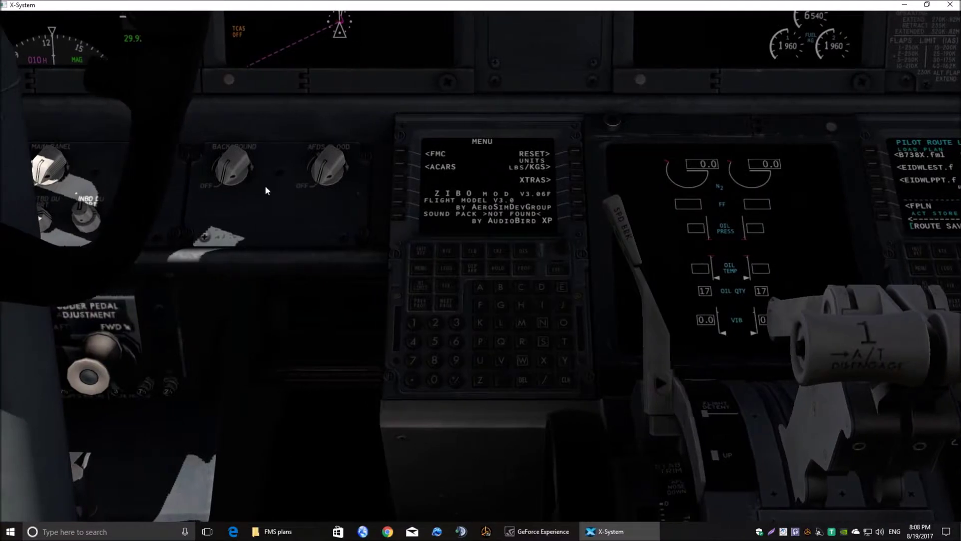
left_click(445, 251)
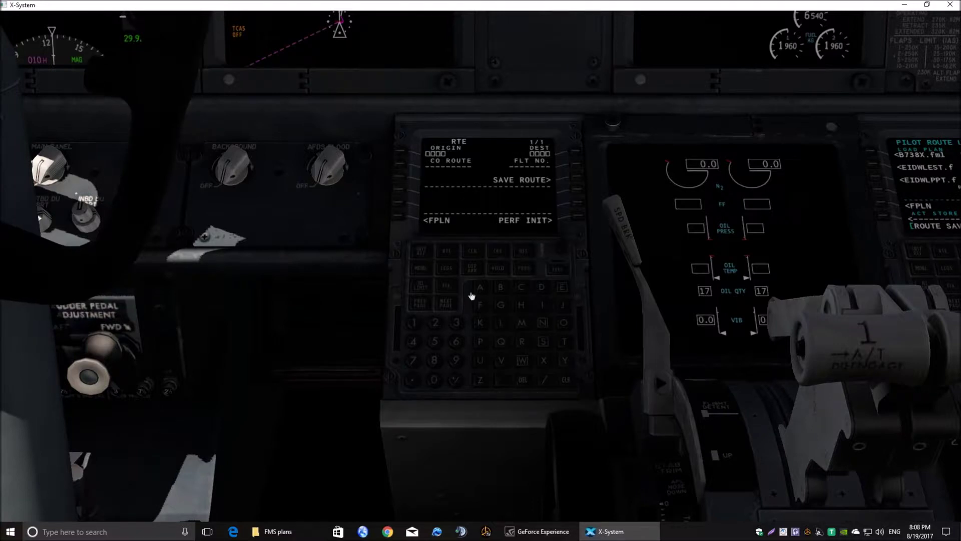
scroll(502, 359, "down", 3)
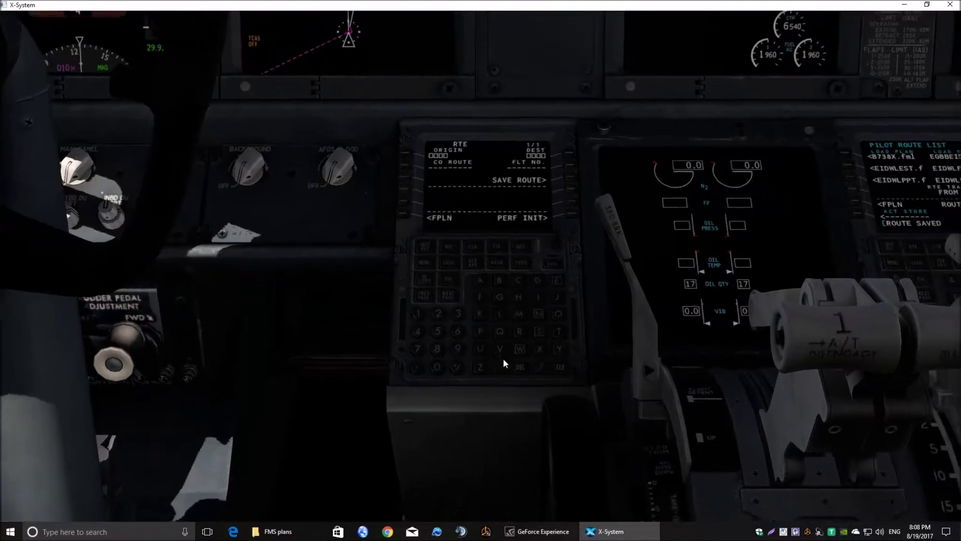
Enter YPLMYPPH as the company route, loading YPLM to YPPH with DIRECT to YESIM.
left_click(553, 344)
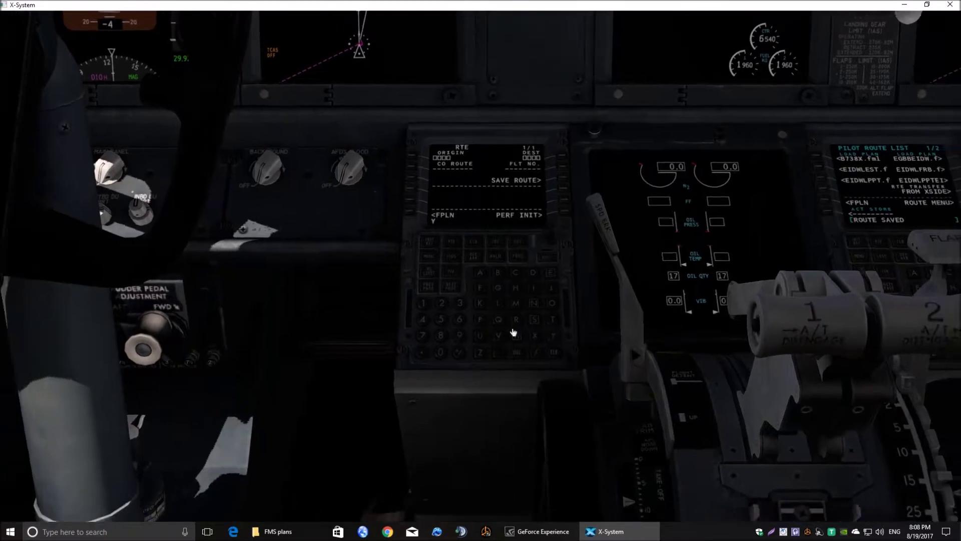
left_click(480, 321)
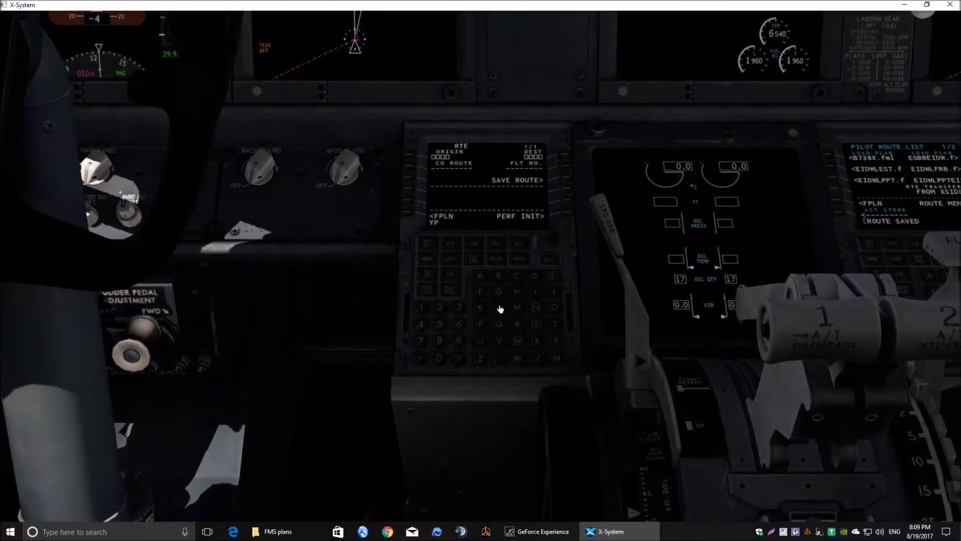
left_click(499, 308)
left_click(516, 307)
left_click(482, 323)
left_click(482, 323)
left_click(408, 166)
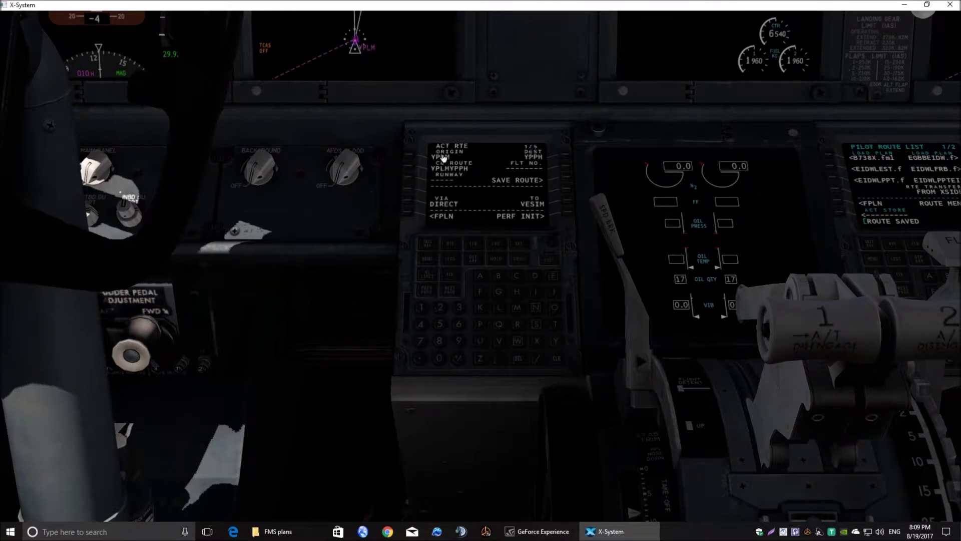
Page through the captain's active route LEGS, ending on page 2/4 (HINDS to WOORA).
left_click(454, 259)
left_click(449, 290)
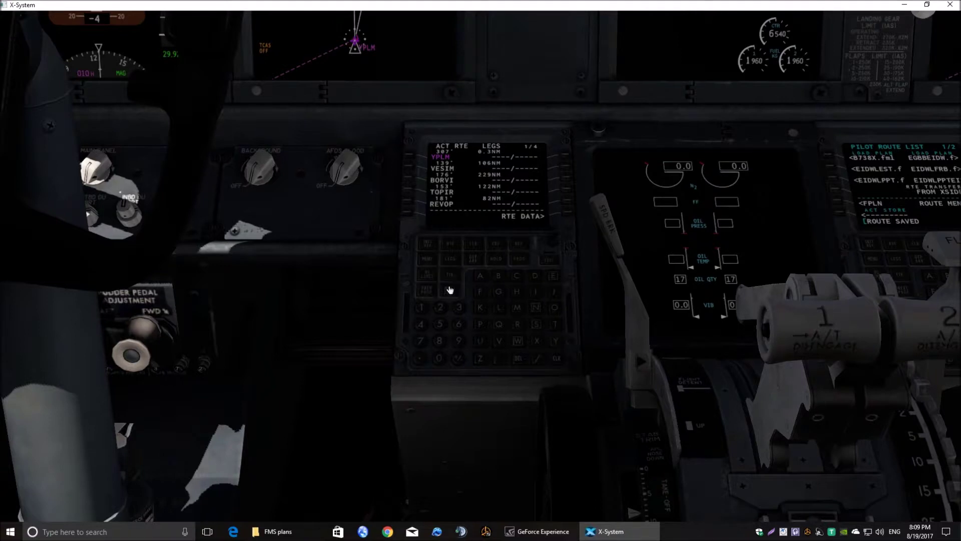
left_click(449, 290)
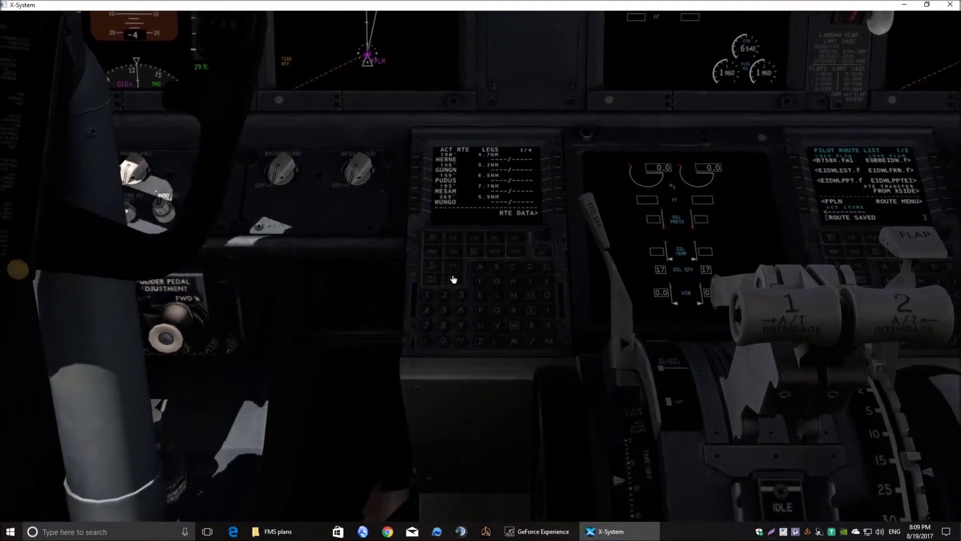
left_click(449, 278)
left_click(431, 280)
left_click(430, 279)
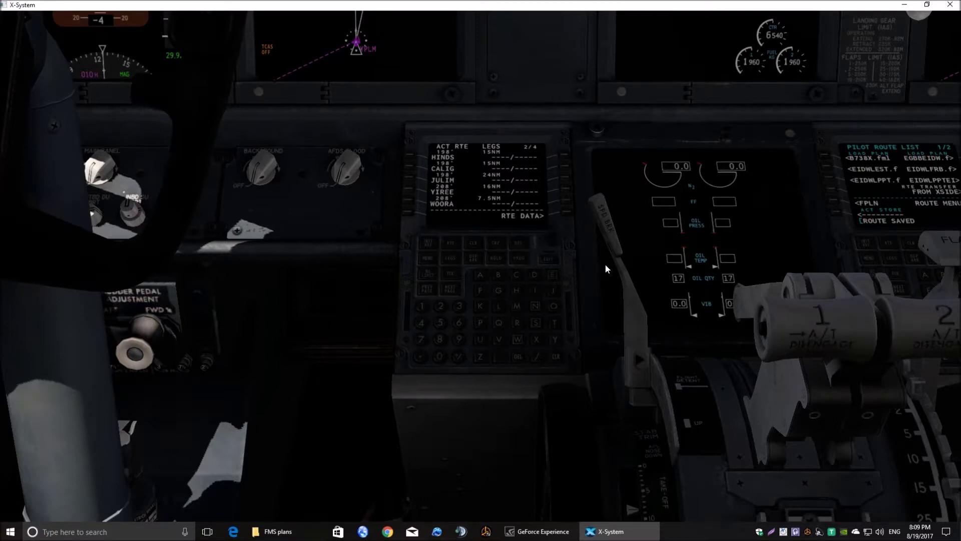
scroll(604, 264, "up", 5)
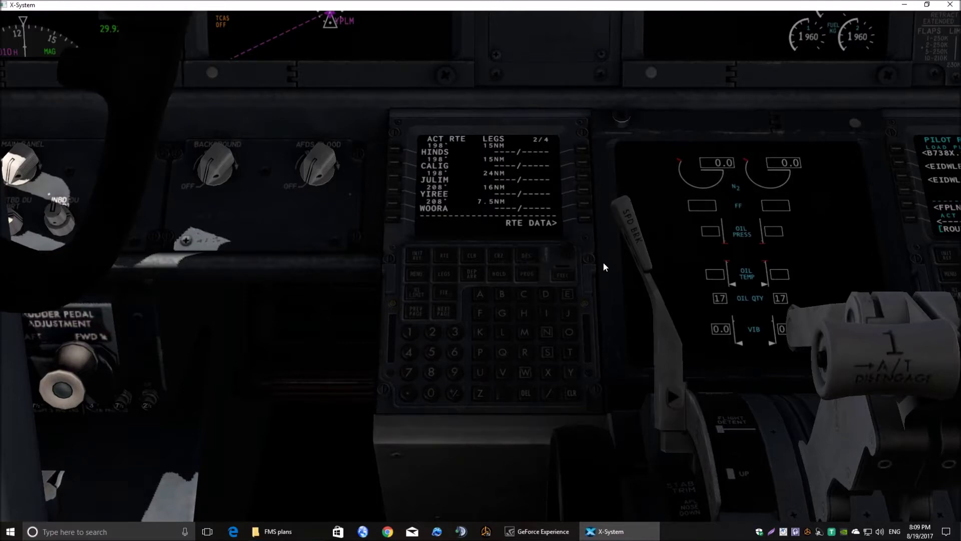
scroll(604, 267, "up", 3)
scroll(604, 263, "down", 4)
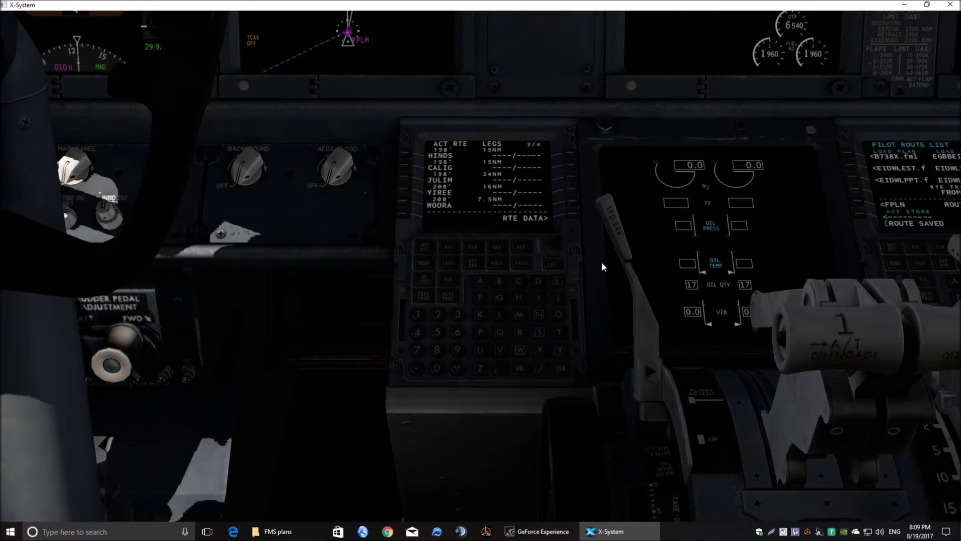
scroll(602, 264, "up", 2)
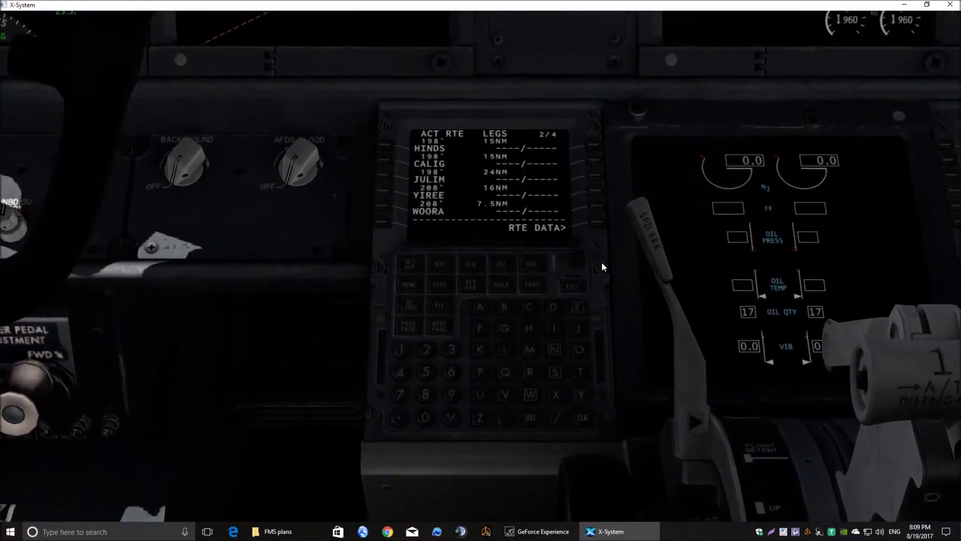
scroll(603, 265, "up", 1)
scroll(628, 317, "down", 3)
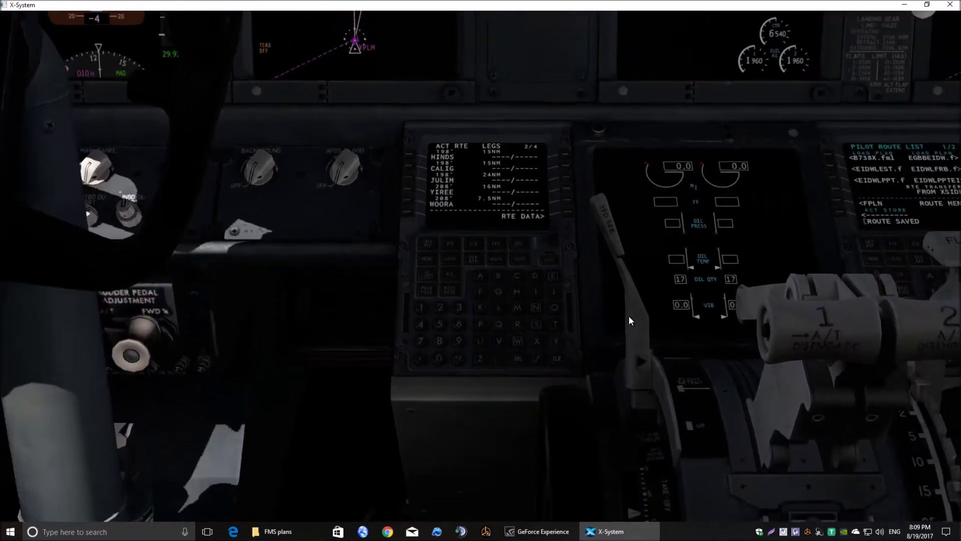